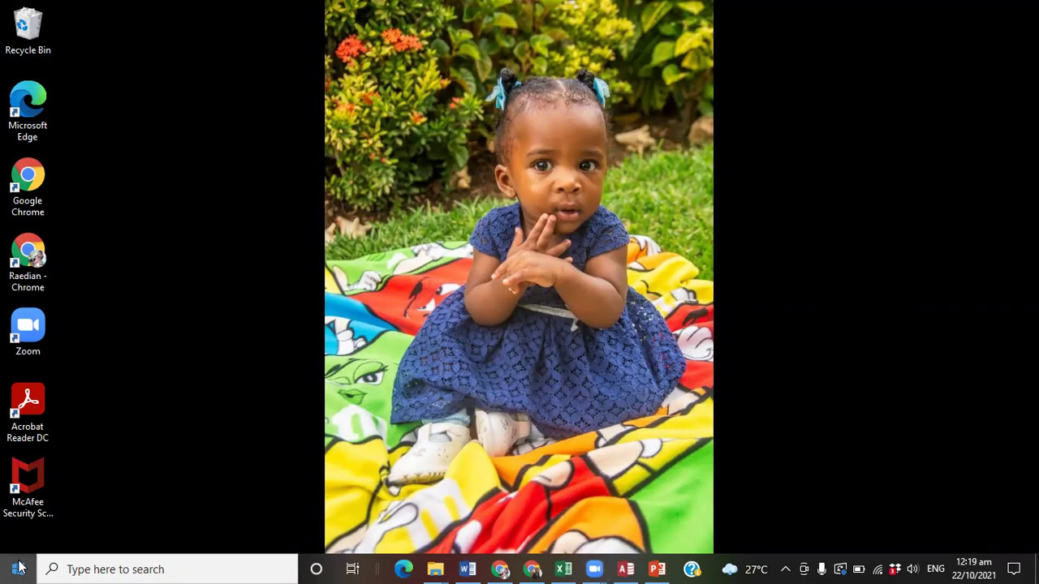
# Browse the Start menu app list to the Microsoft Office 2013 group, then close it without launching anything
pyautogui.click(20, 567)
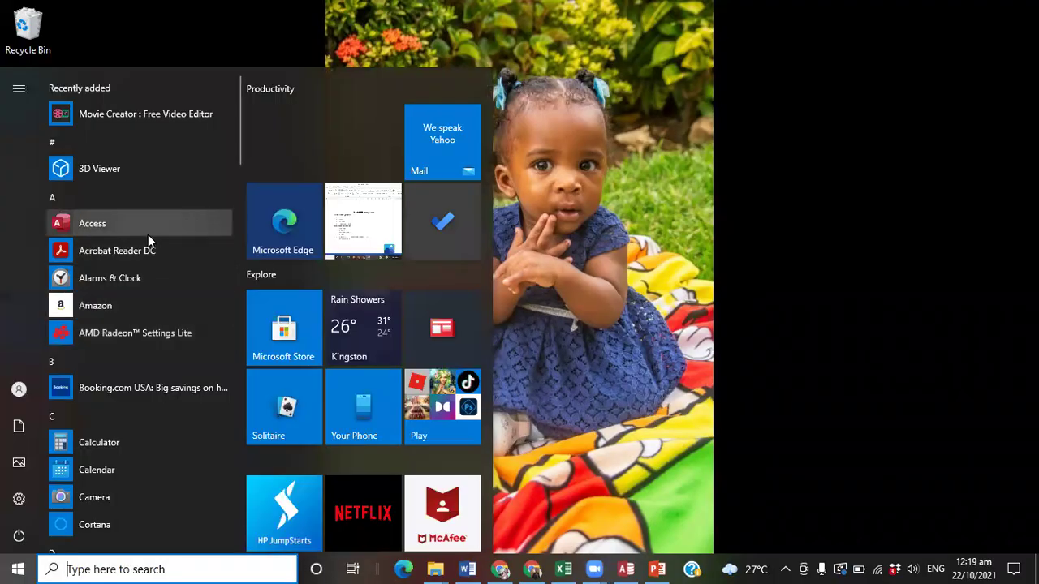
pyautogui.scroll(-2, 149, 240)
pyautogui.scroll(-6, 149, 240)
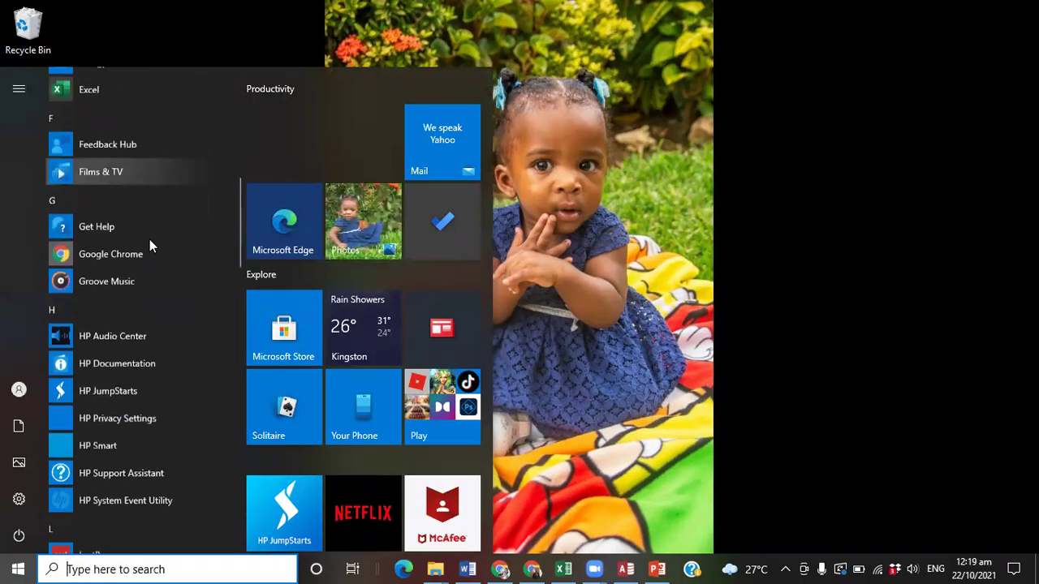
pyautogui.scroll(-2, 149, 240)
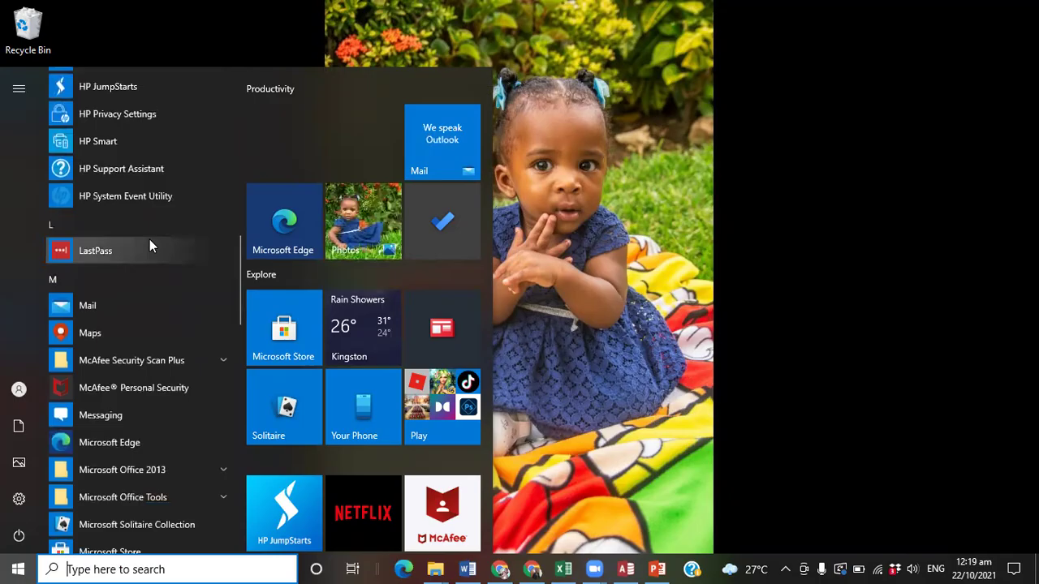
pyautogui.scroll(-2, 149, 240)
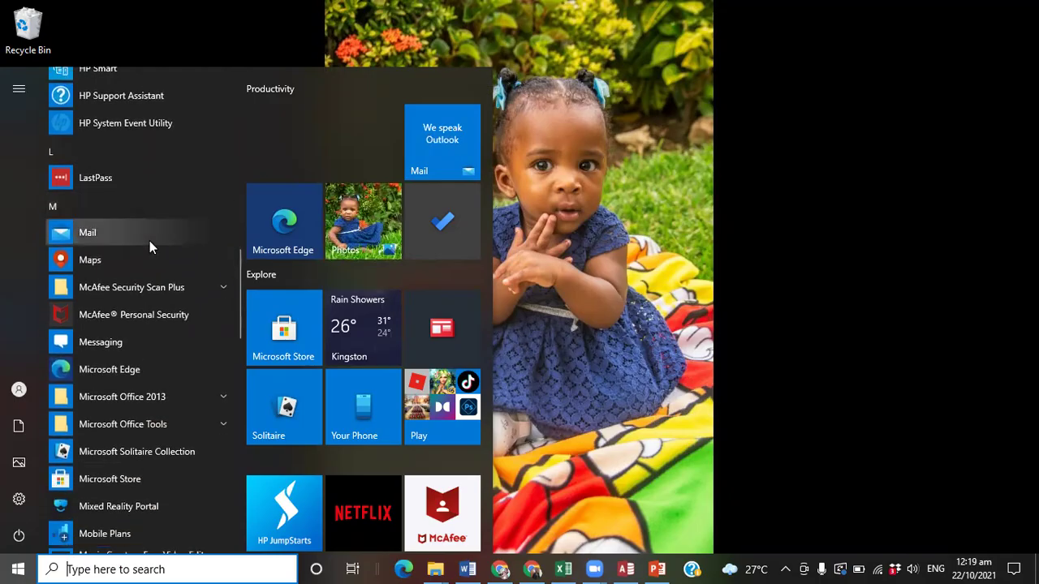
pyautogui.scroll(-4, 149, 241)
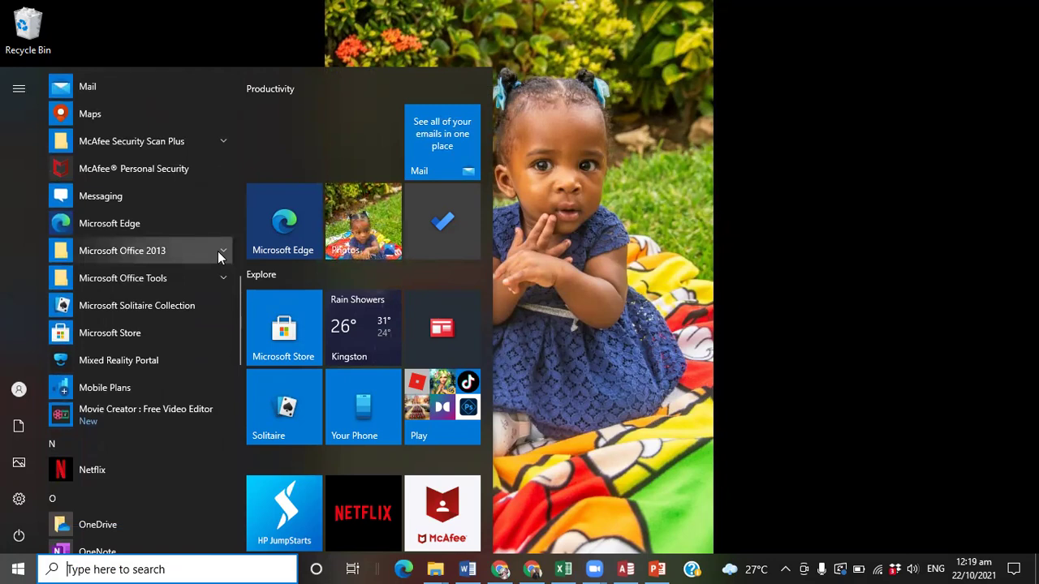
pyautogui.click(218, 251)
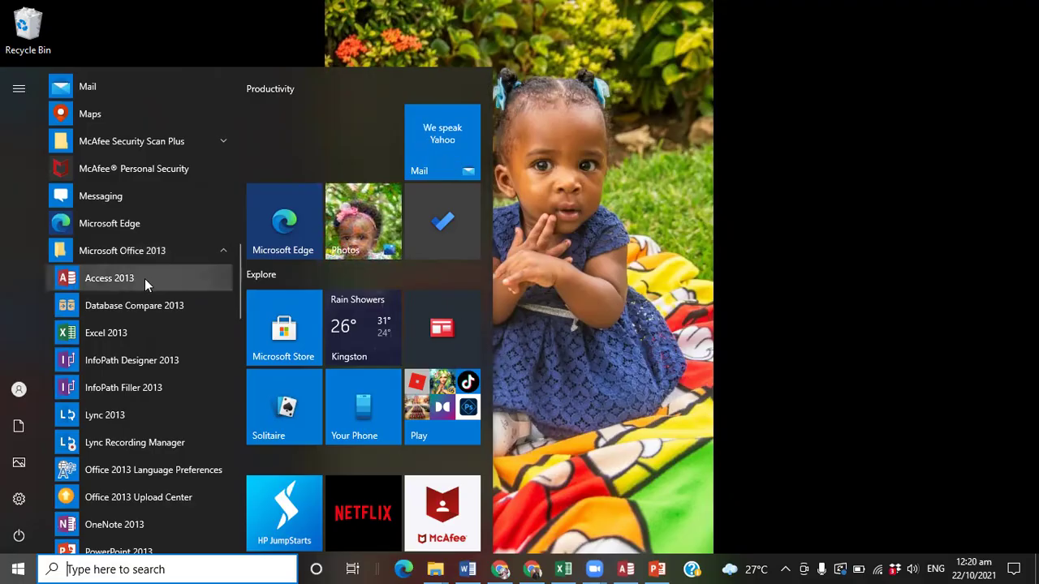
pyautogui.click(251, 45)
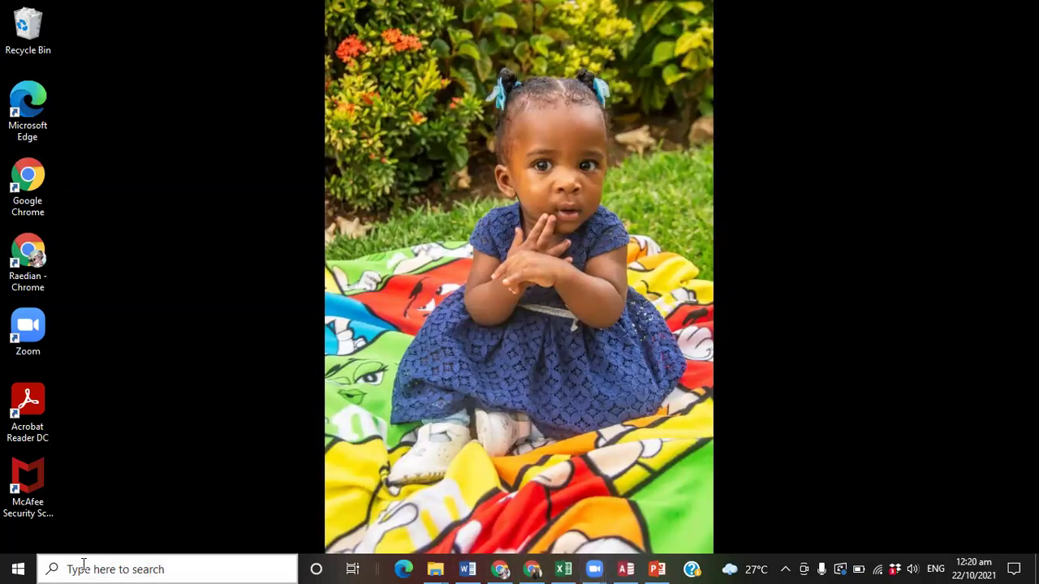
# Search Windows for 'access' and launch Access 2013 from the results
pyautogui.click(148, 568)
pyautogui.write('ac')
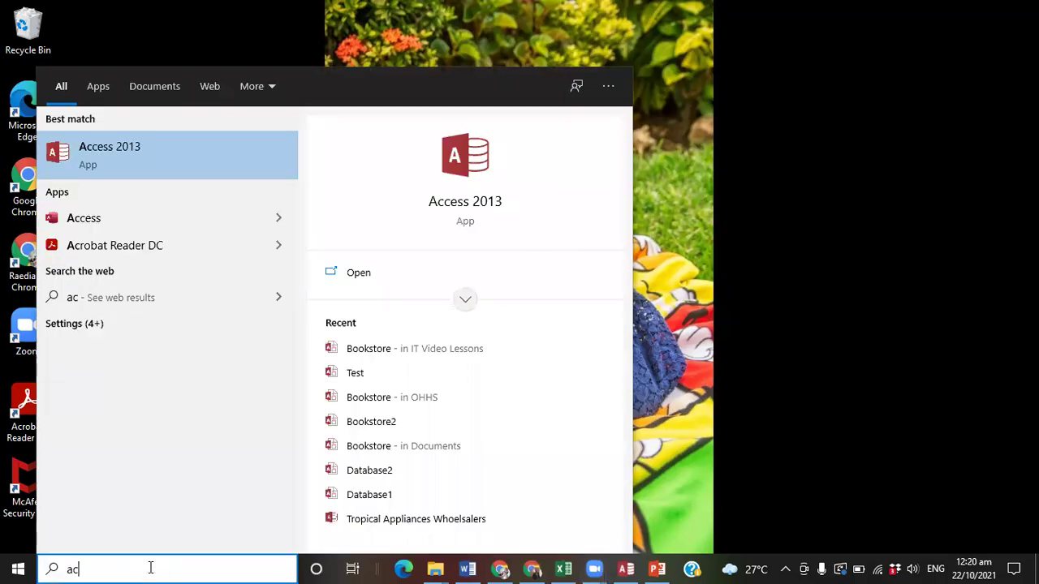
pyautogui.write('cess')
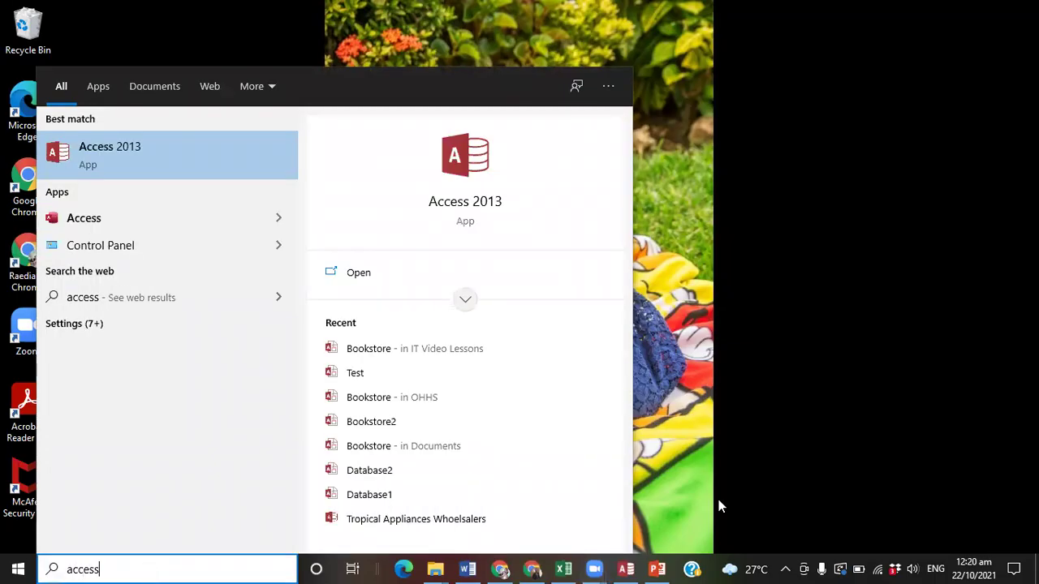
pyautogui.click(465, 202)
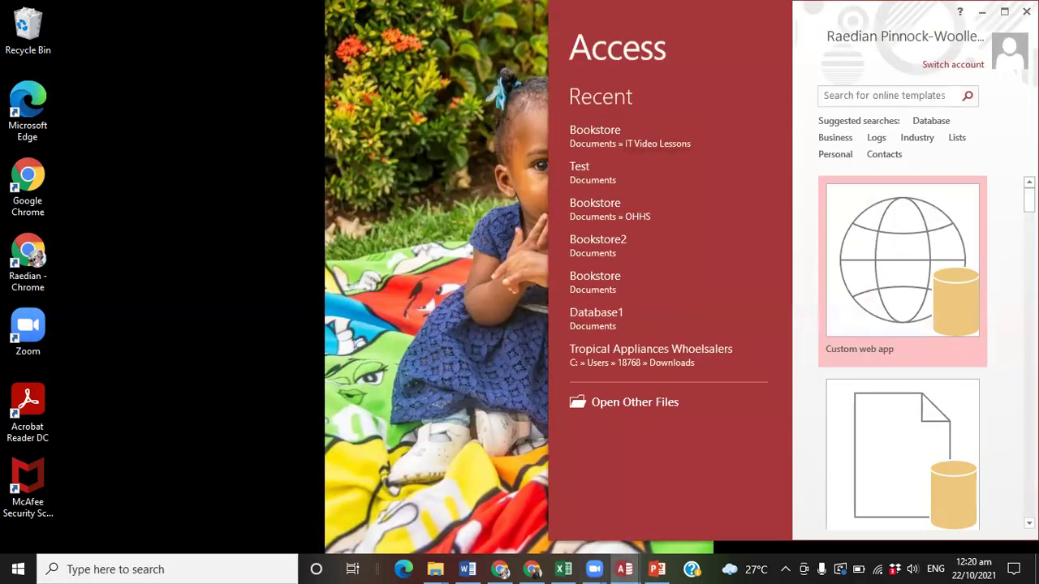
# Maximize the Access 2013 start screen window
pyautogui.click(1005, 13)
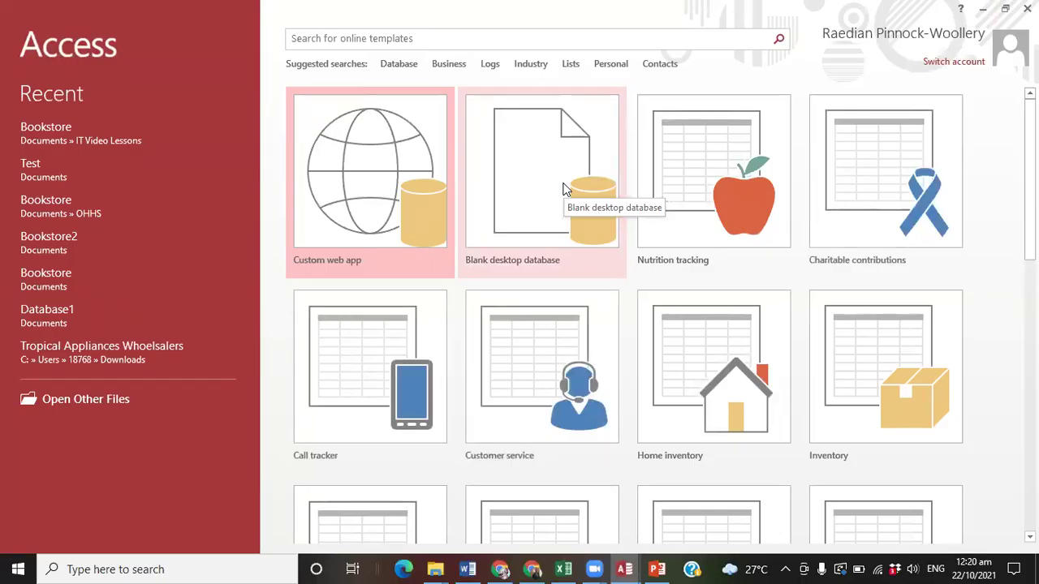
# Choose Blank desktop database and name it 'Bookstore' in place of Database1
pyautogui.click(565, 189)
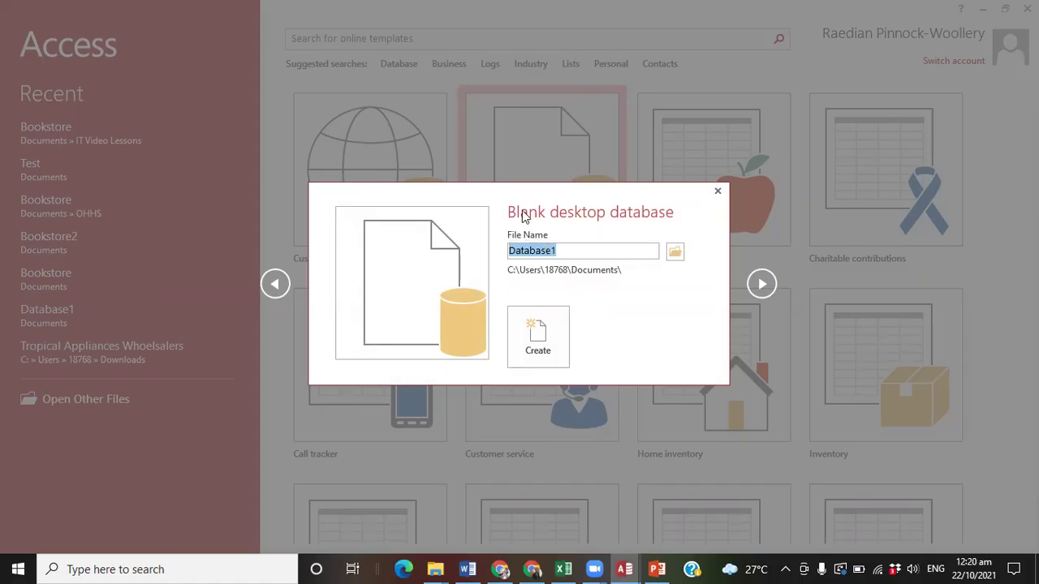
pyautogui.write('B')
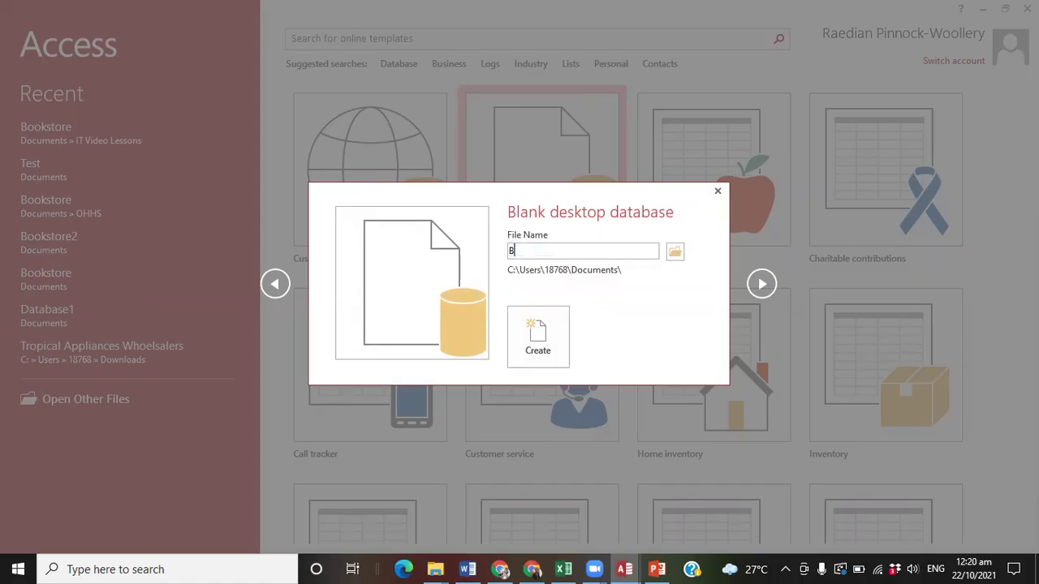
pyautogui.write('ookstore')
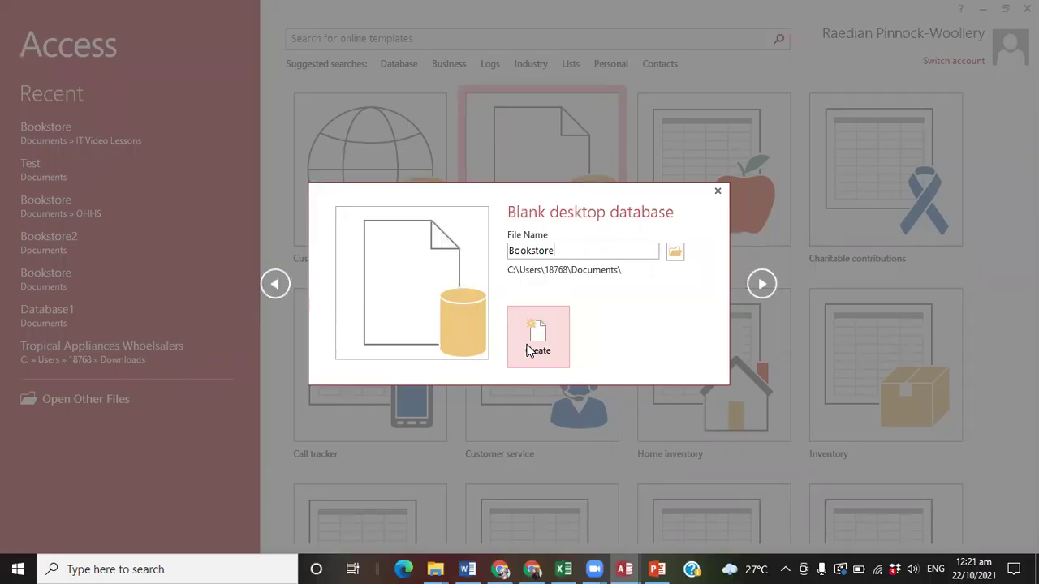
# Set the Bookstore database's save location to Documents > IT Video Lessons
pyautogui.click(677, 254)
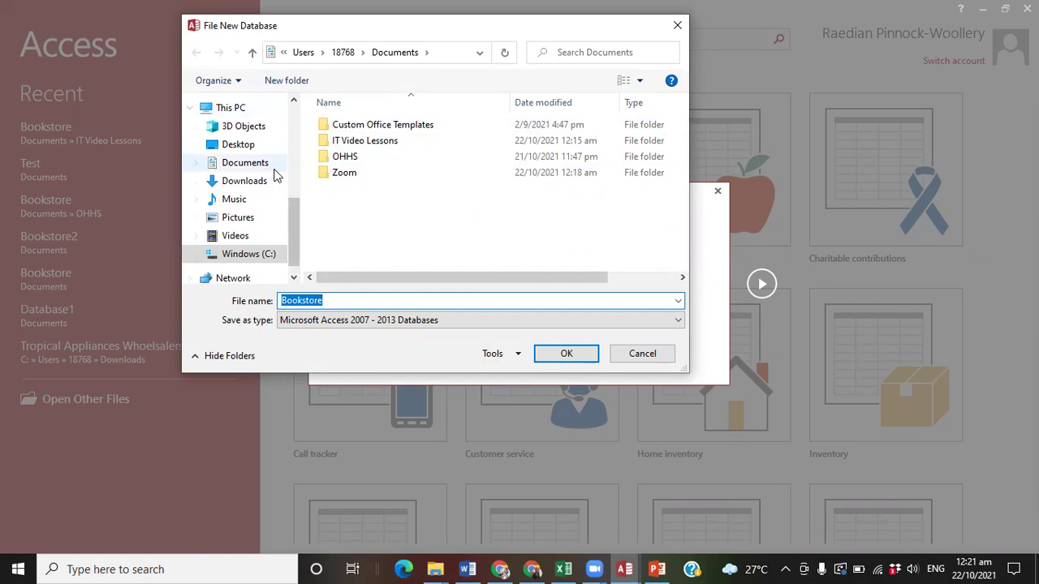
pyautogui.moveTo(293, 246); pyautogui.dragTo(293, 188)
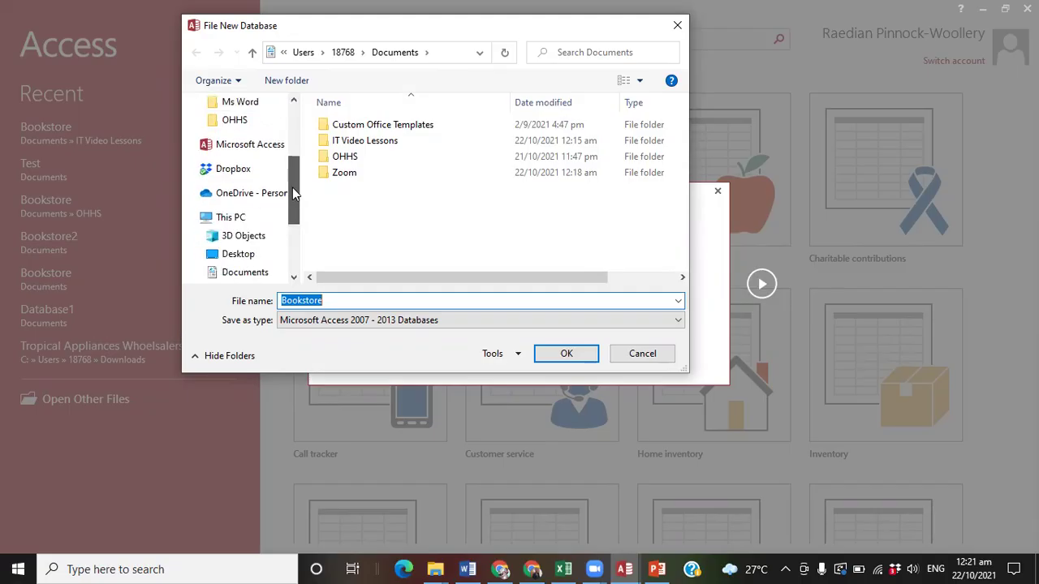
pyautogui.moveTo(293, 187); pyautogui.dragTo(291, 140)
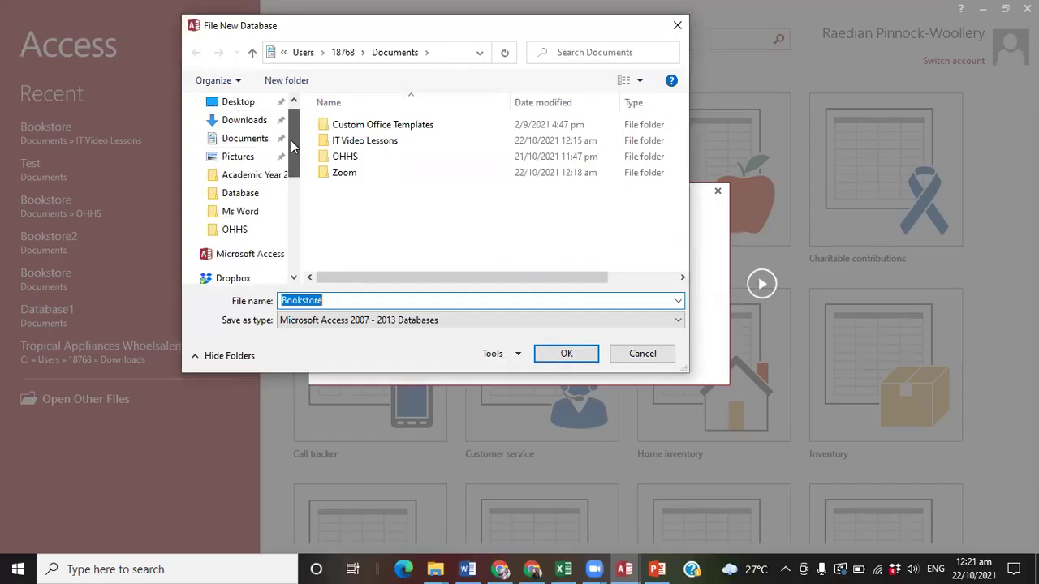
pyautogui.click(253, 140)
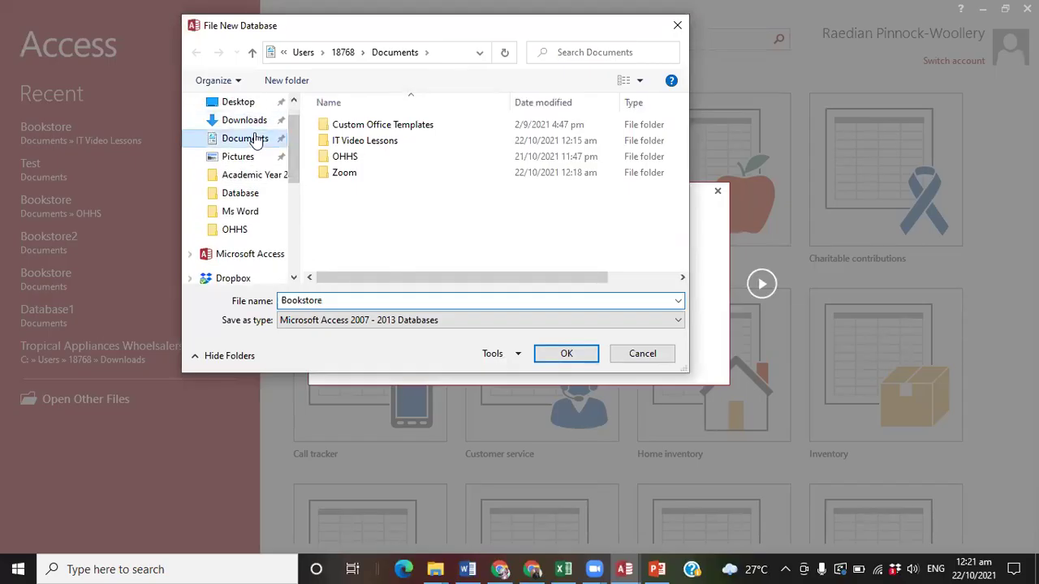
pyautogui.doubleClick(374, 142)
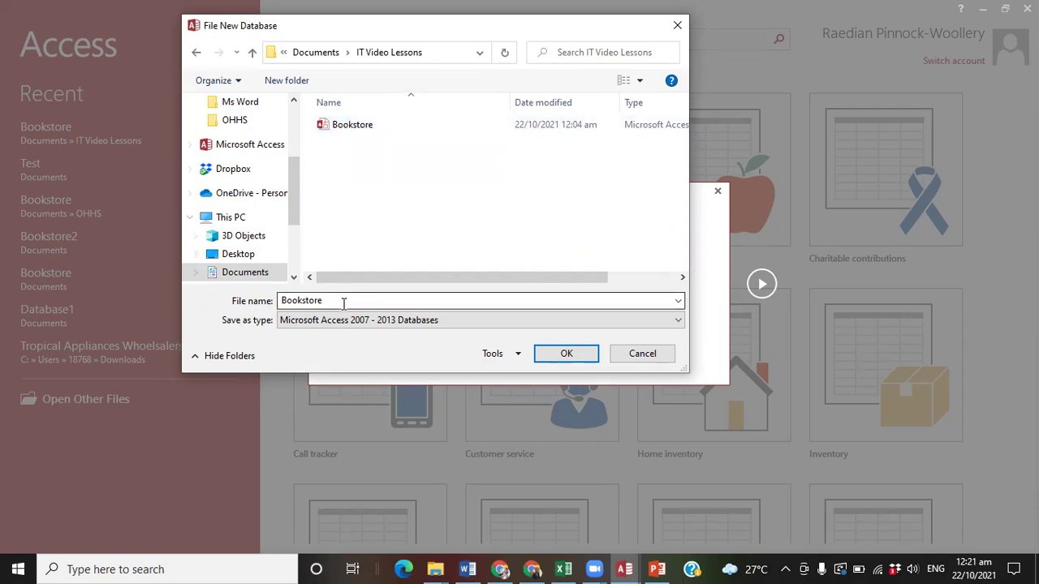
pyautogui.click(573, 362)
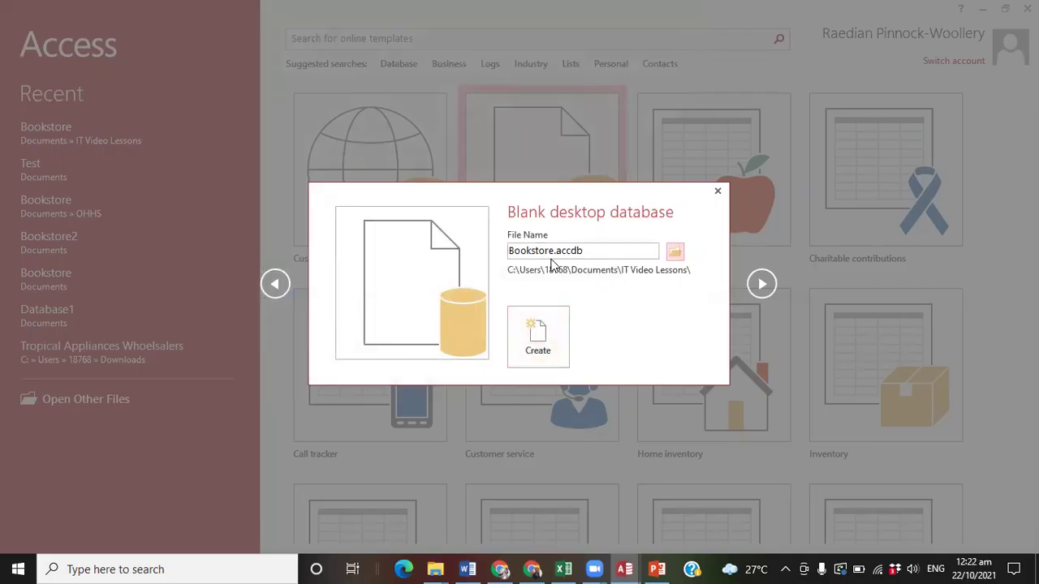
# Attempt to create Bookstore over the read-only existing file, dismiss both errors, and position the caret before .accdb
pyautogui.click(538, 354)
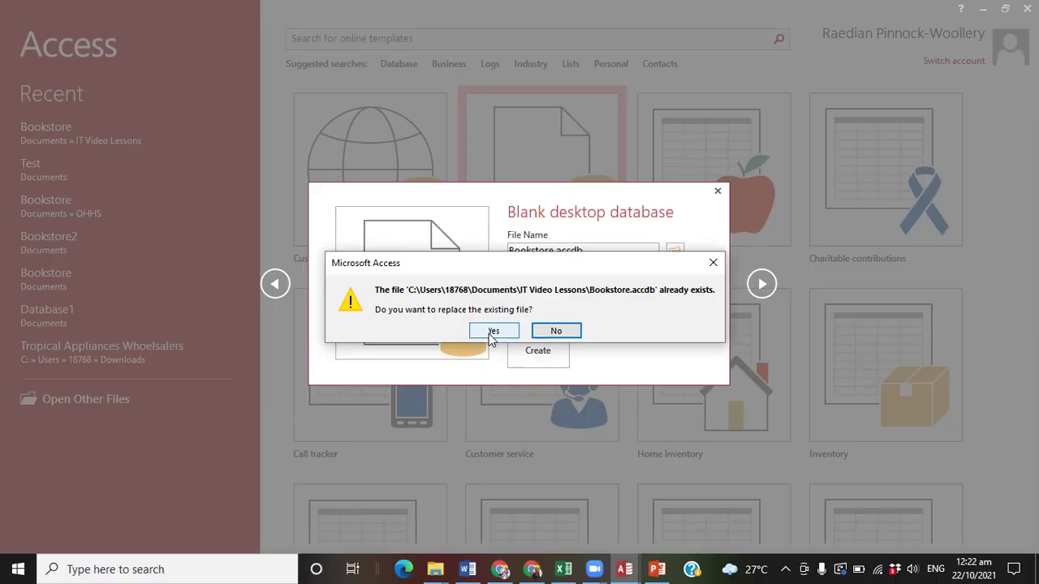
pyautogui.click(492, 333)
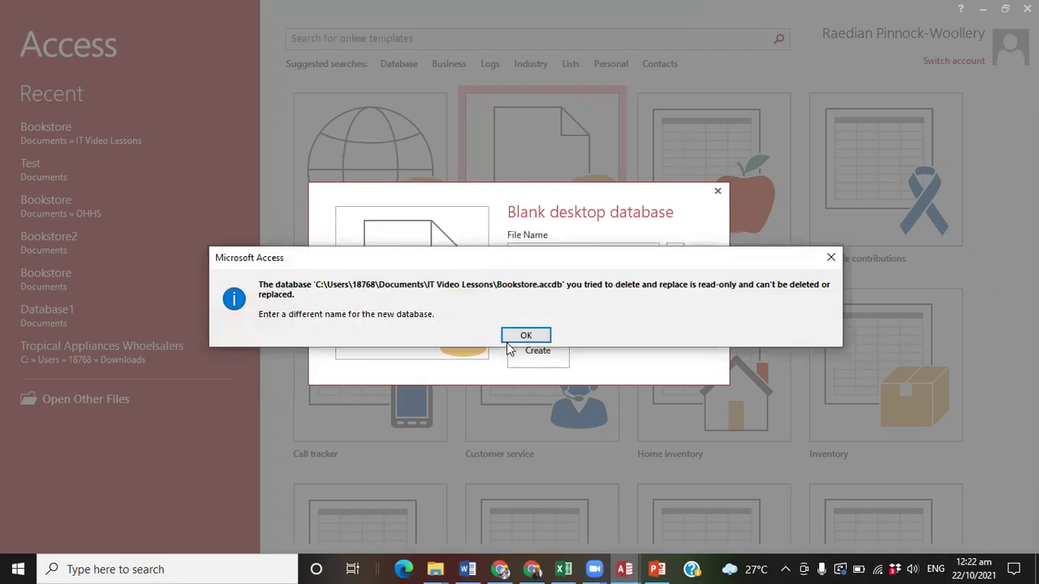
pyautogui.click(526, 336)
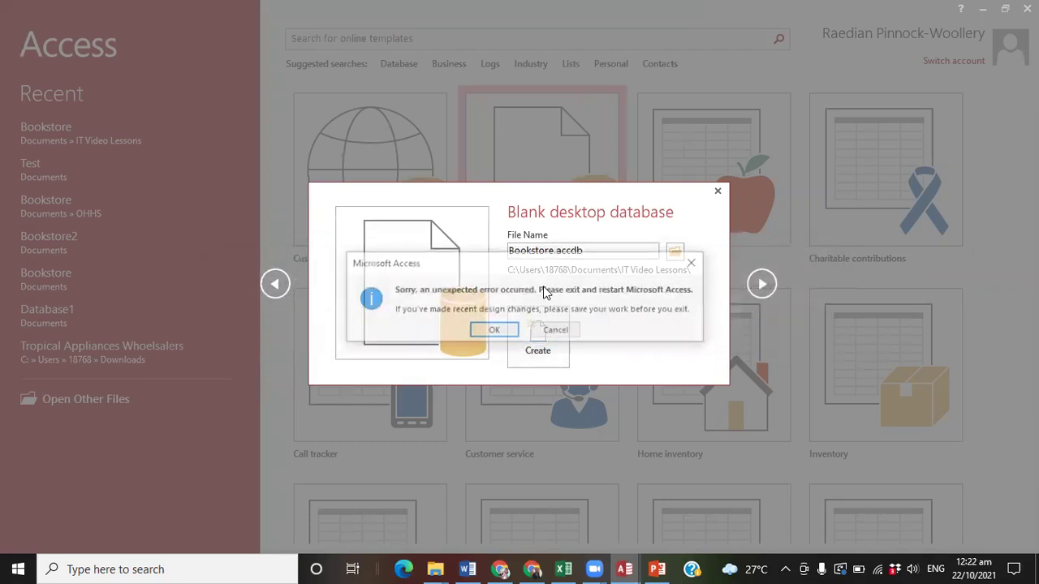
pyautogui.click(497, 330)
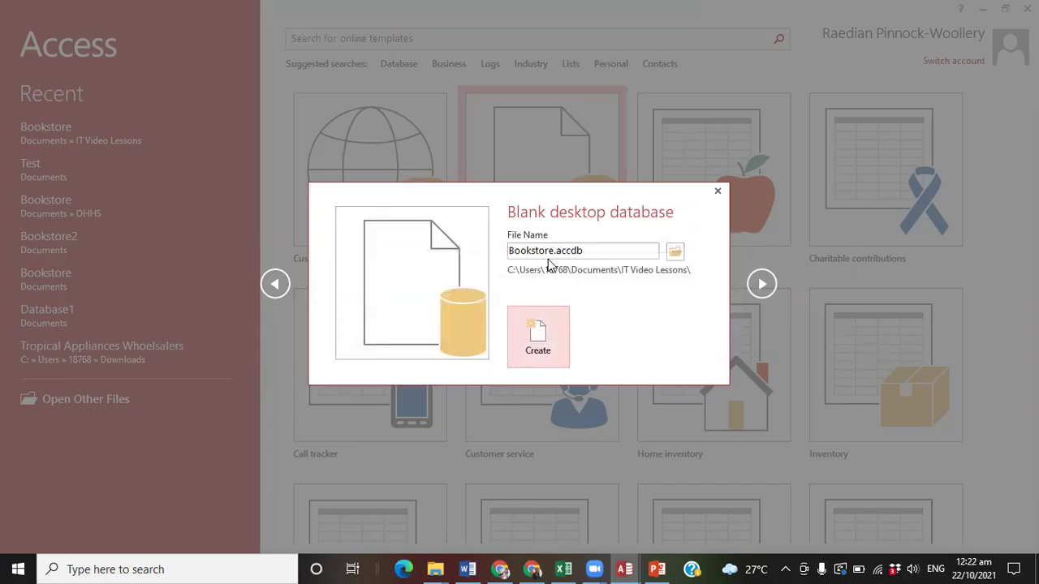
pyautogui.click(554, 248)
pyautogui.click(553, 249)
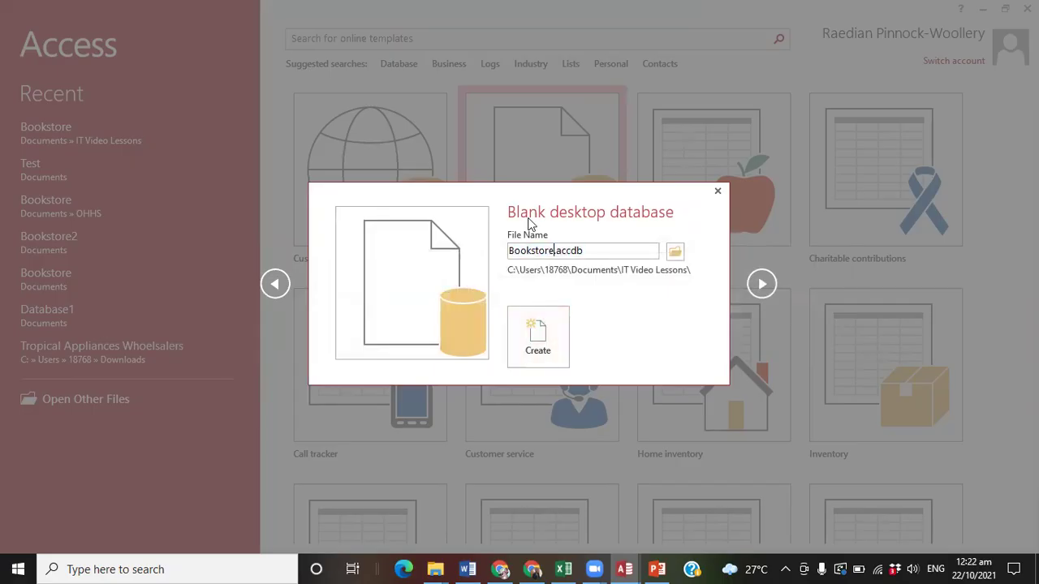
# Change the file name to 'Bookstore 1.accdb' and create the database, opening Table1
pyautogui.write('1')
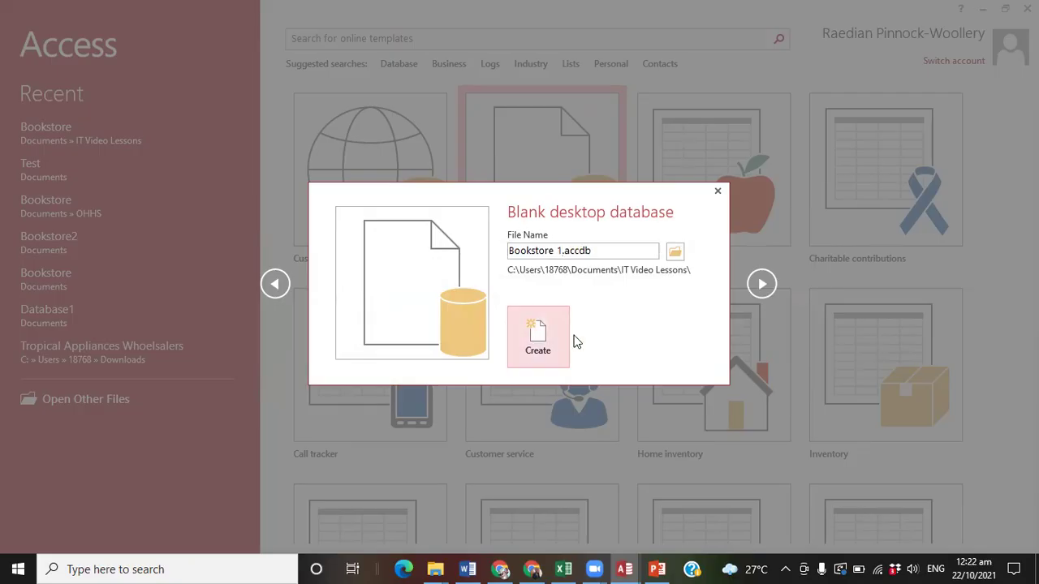
pyautogui.click(561, 339)
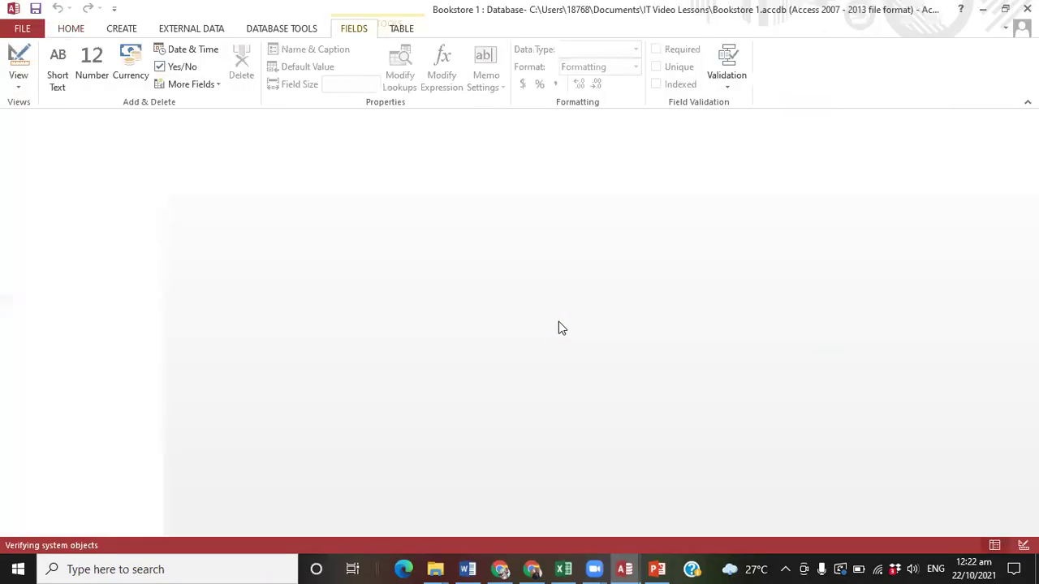